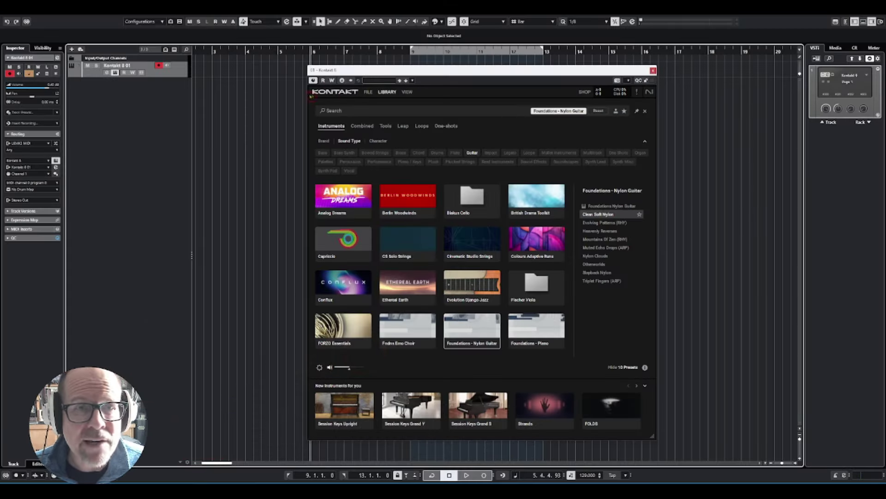
- Load the Band Acoustic Guitar preset of the Phrases tool from the Kontakt library
left_click_drag(387, 73, 366, 68)
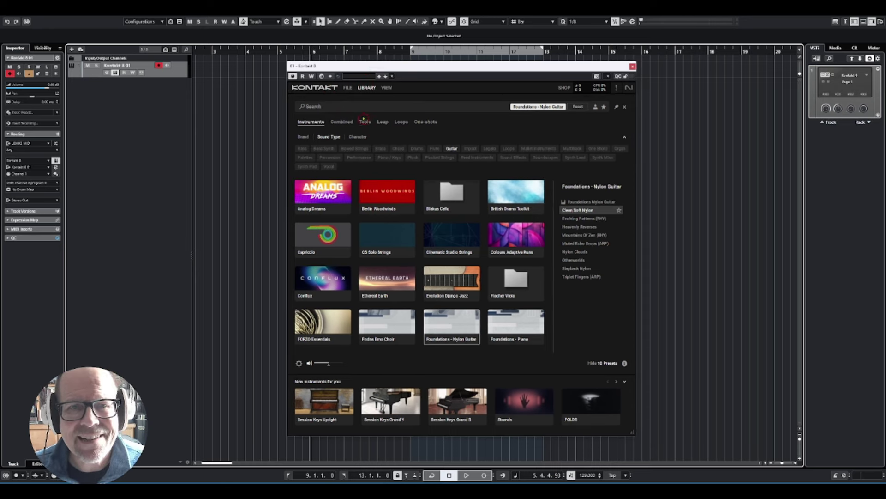
left_click(371, 123)
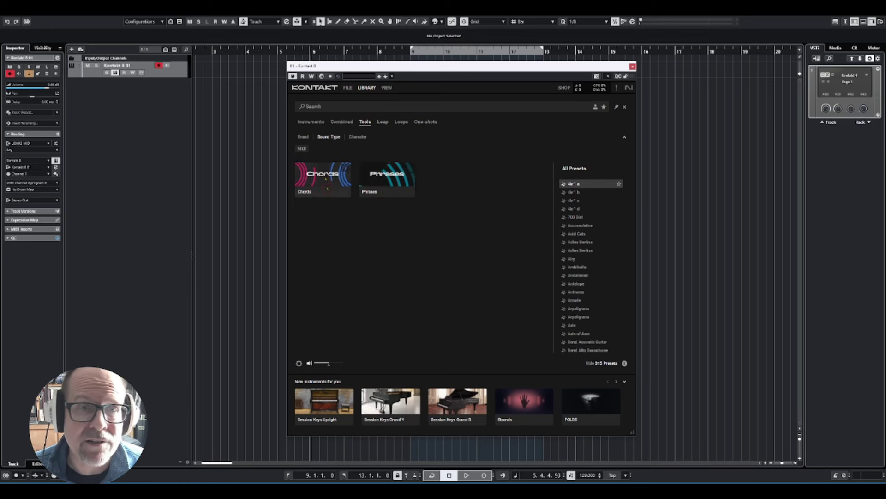
left_click(386, 176)
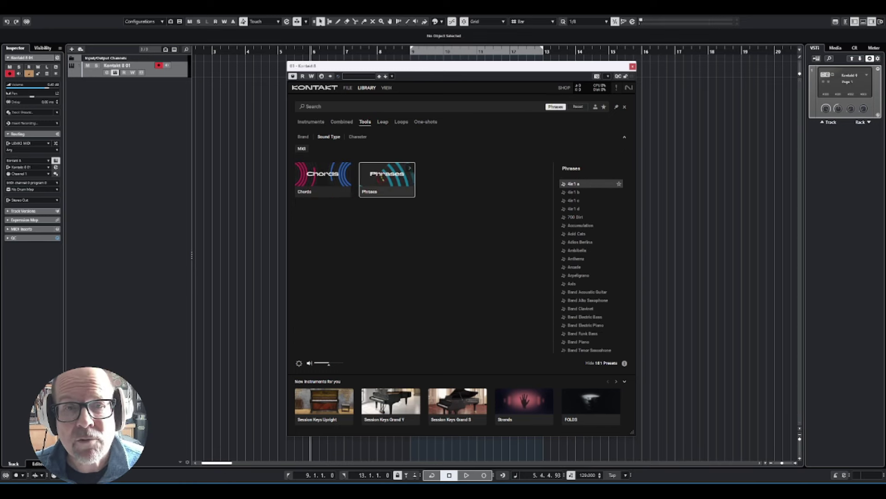
left_click(574, 208)
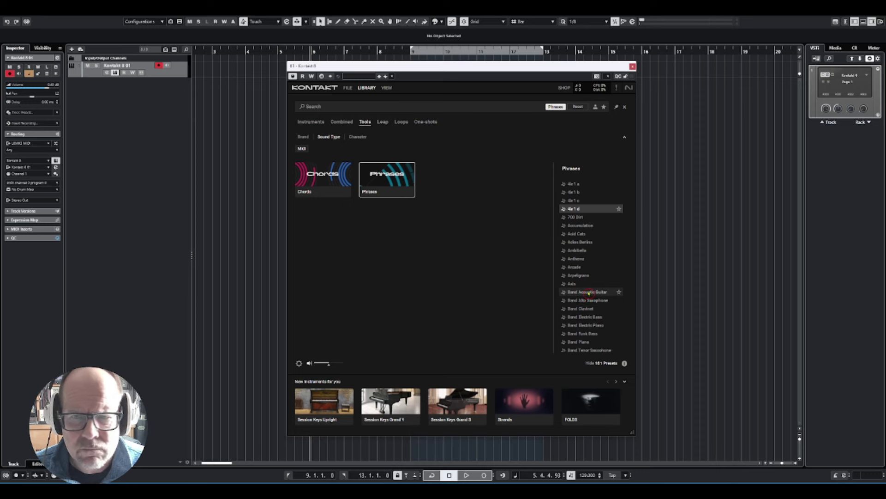
double_click(589, 293)
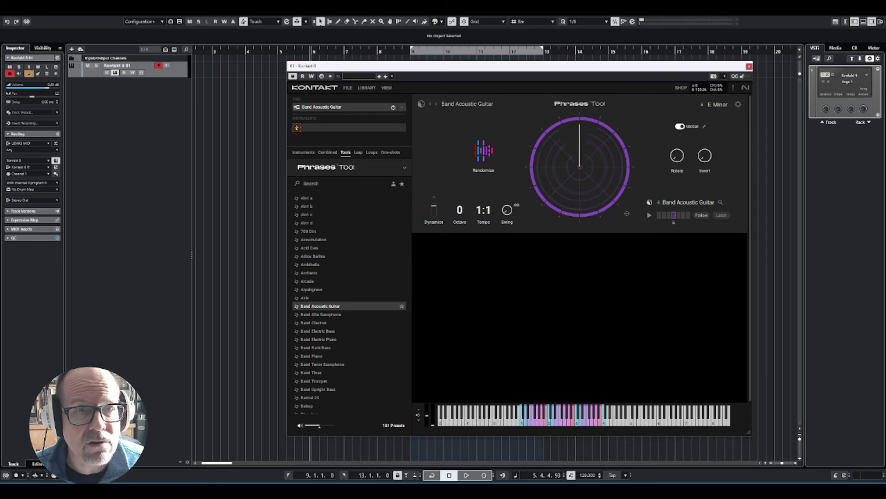
- Add the Foundations Nylon Guitar instrument with its Clean Soft Nylon preset beneath the Phrases tool
left_click(297, 127)
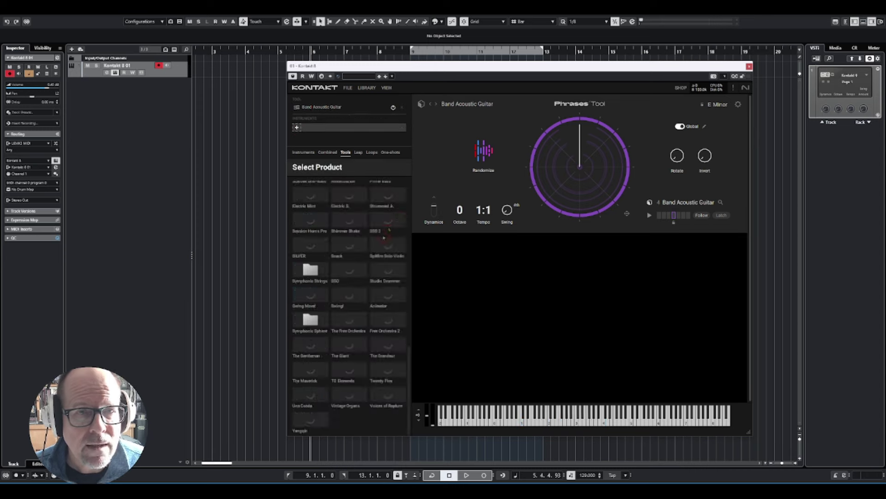
scroll(349, 360, "down", 1)
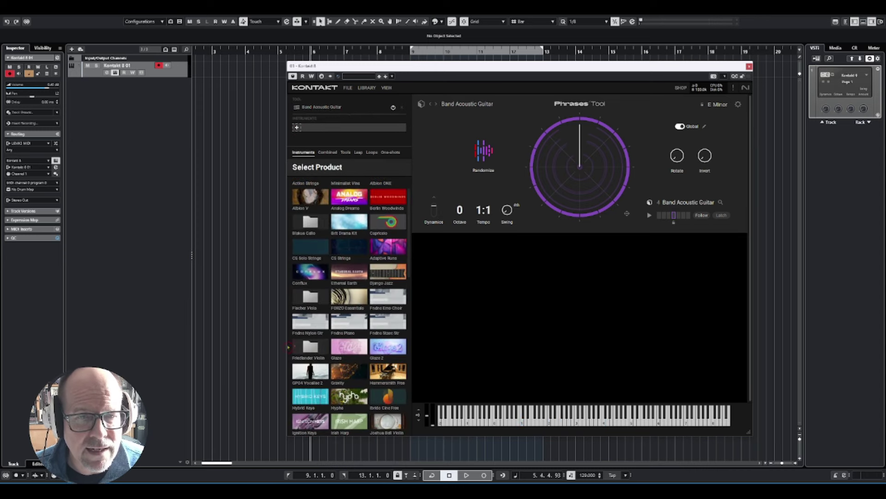
left_click(311, 330)
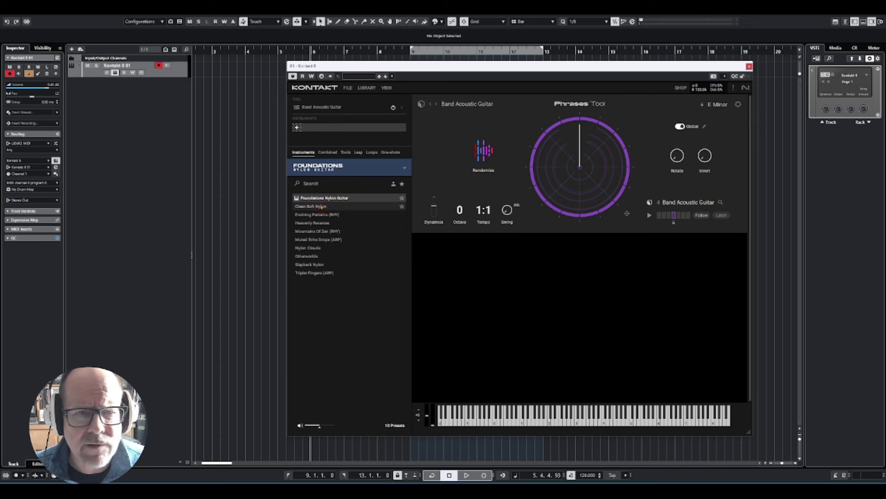
left_click(322, 207)
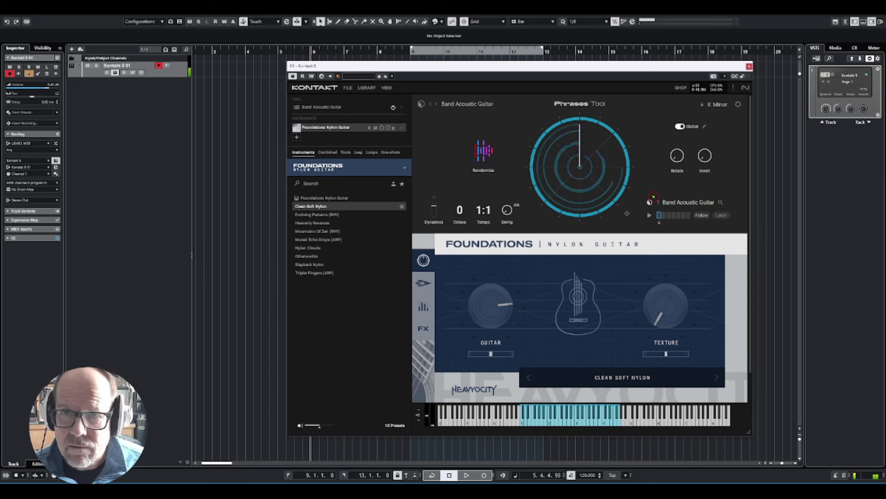
- Audition phrases 2, 3 and 4 of the Band Acoustic Guitar set one after another
left_click(664, 215)
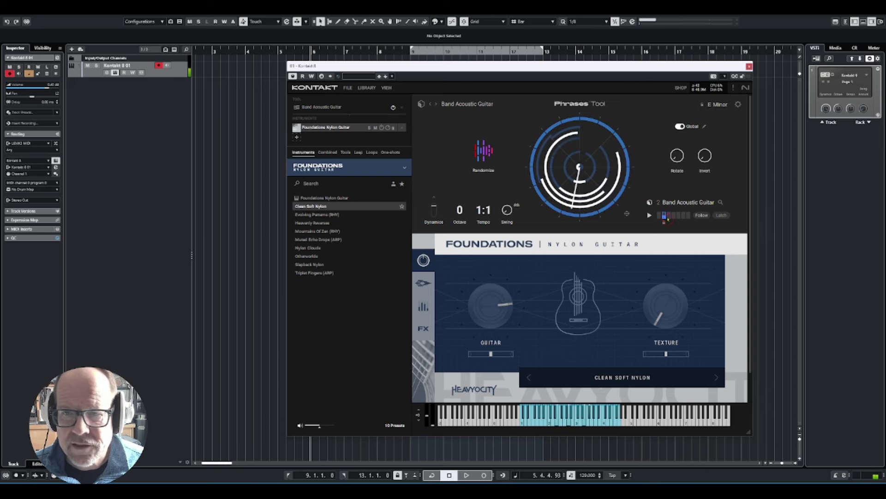
left_click(667, 222)
left_click(669, 221)
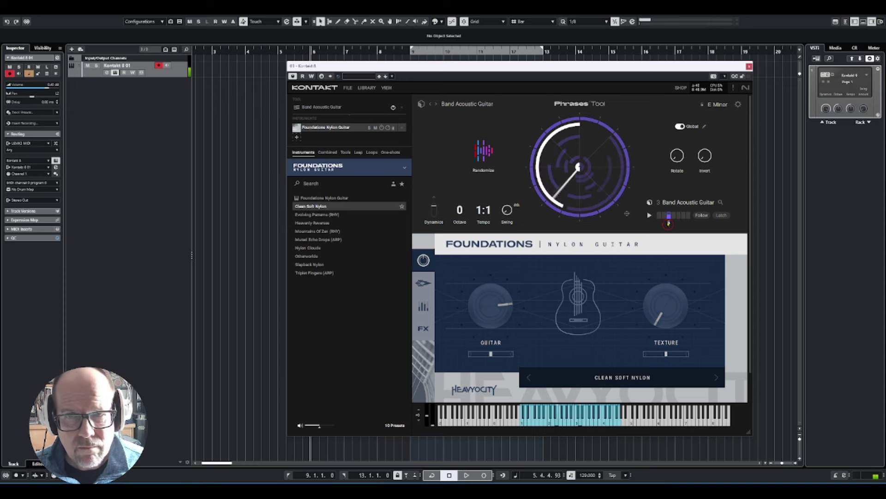
left_click(672, 223)
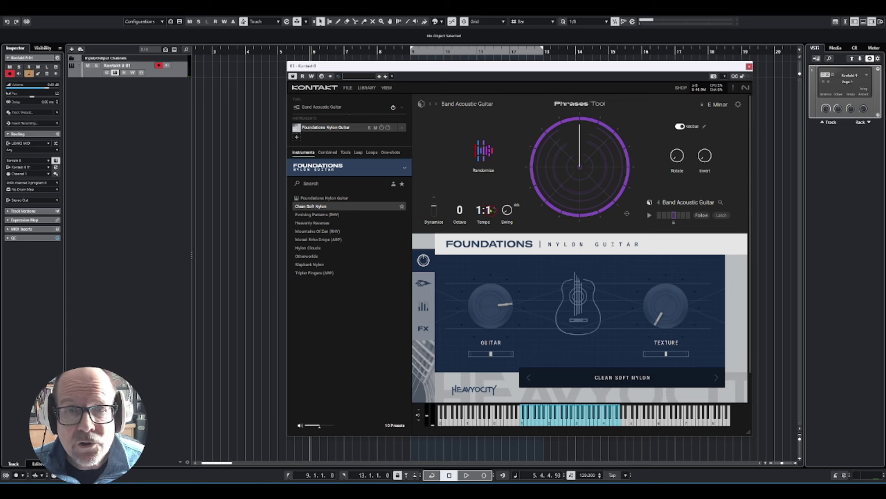
- Try the phrase at 2x and 1/2 tempo, and return the tempo to 1:1
left_click(494, 209)
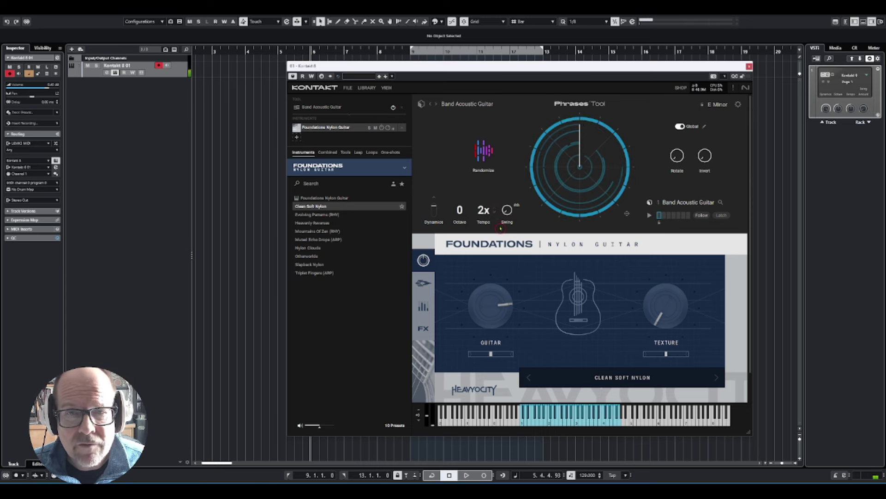
left_click_drag(501, 228, 495, 215)
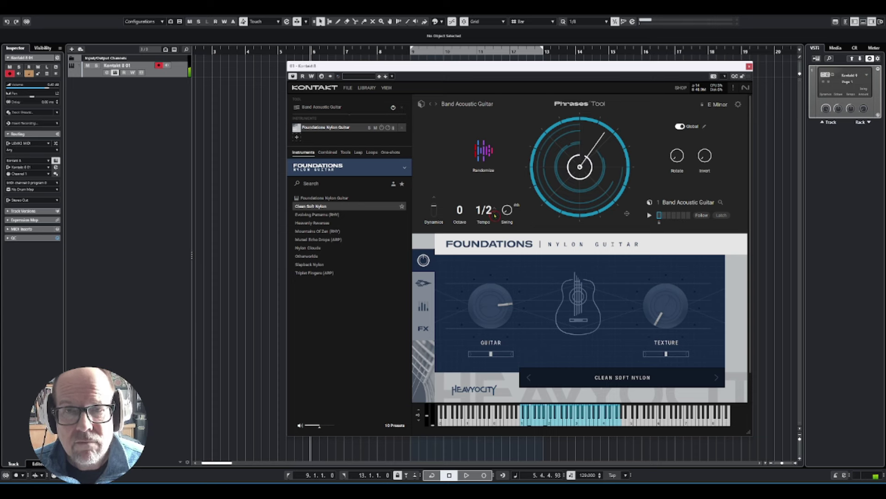
left_click_drag(493, 210, 469, 218)
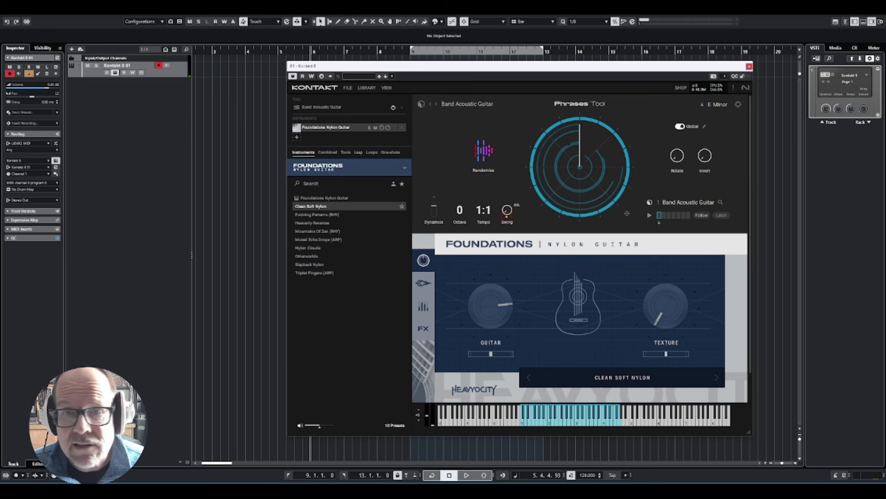
- Try the phrase with swing raised to about 32% and beyond, reset the swing, and test the Dynamics slider
left_click_drag(507, 215, 504, 197)
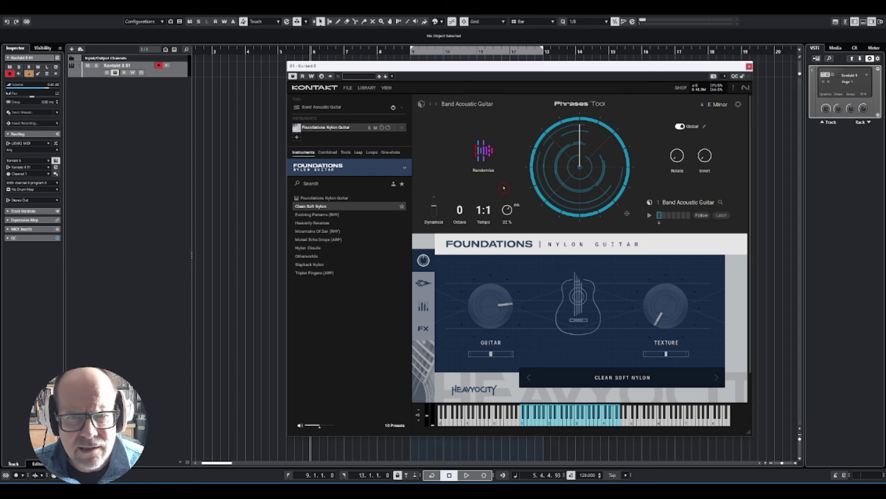
left_click_drag(507, 211, 508, 185)
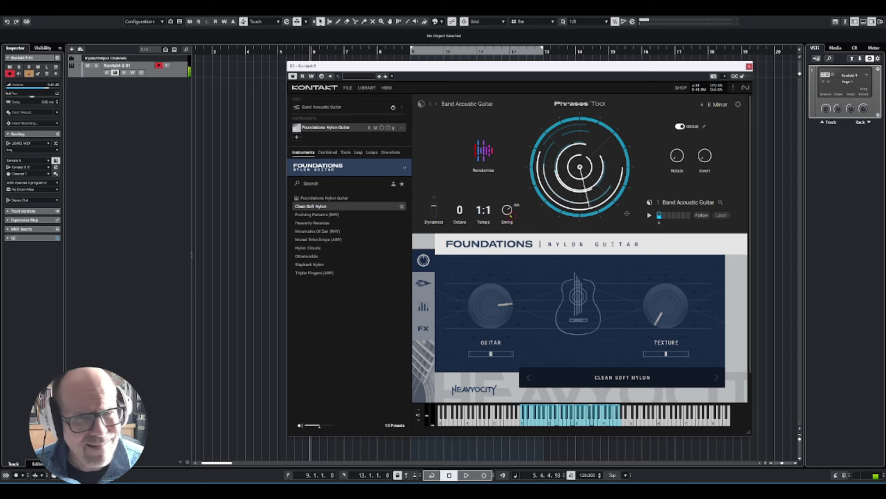
mouse_move(507, 210)
left_mouse_down()
mouse_move(511, 234)
mouse_move(501, 226)
mouse_move(509, 192)
mouse_move(504, 237)
left_mouse_up()
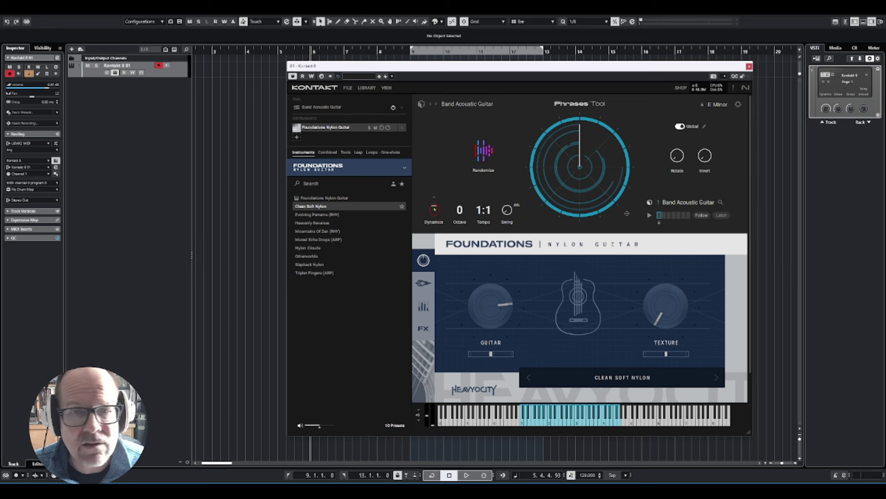
mouse_move(435, 209)
left_mouse_down()
mouse_move(426, 305)
mouse_move(427, 203)
mouse_move(427, 216)
left_mouse_up()
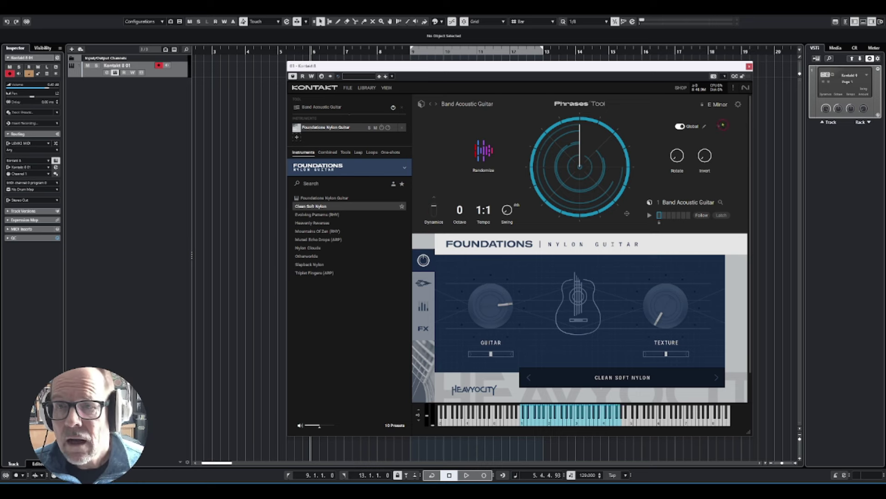
- Try E Major, C Major and F Major for the phrases, and settle on the F Major Pentatonic scale
left_click(715, 106)
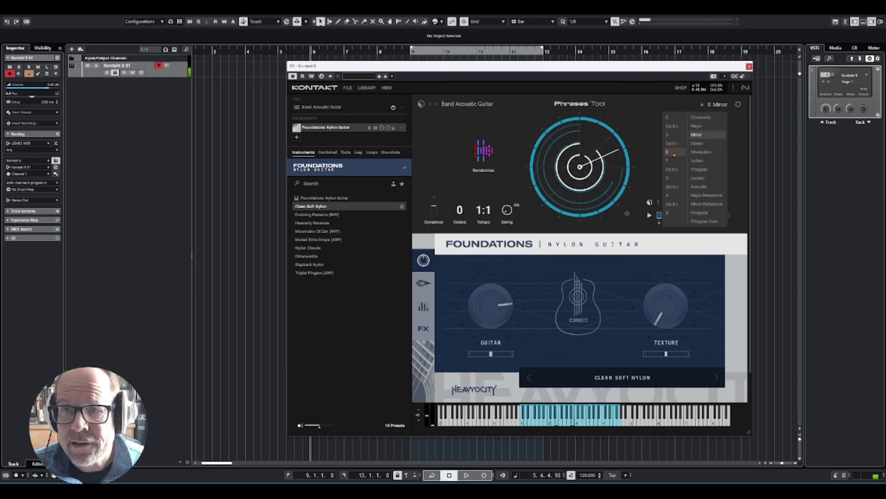
left_click(696, 127)
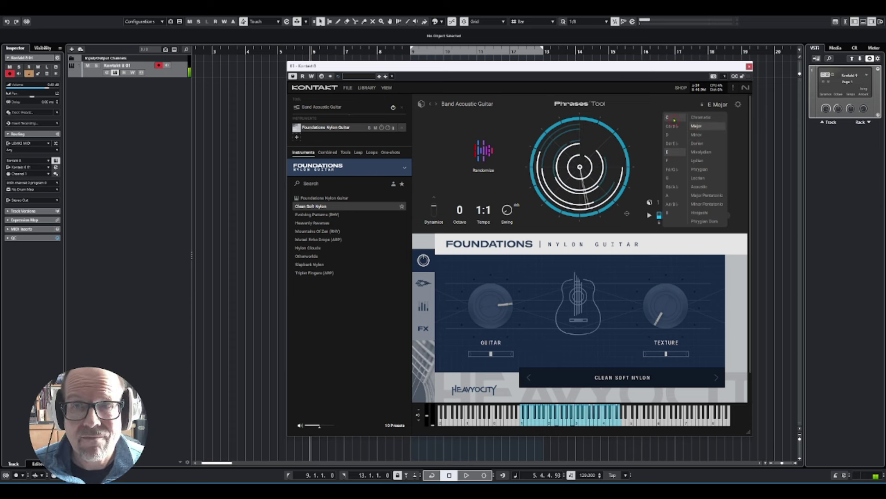
left_click(669, 118)
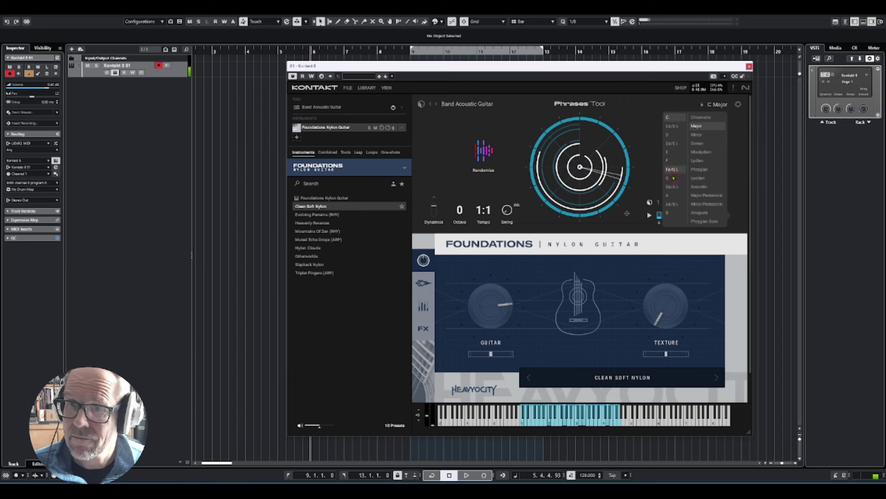
left_click(677, 161)
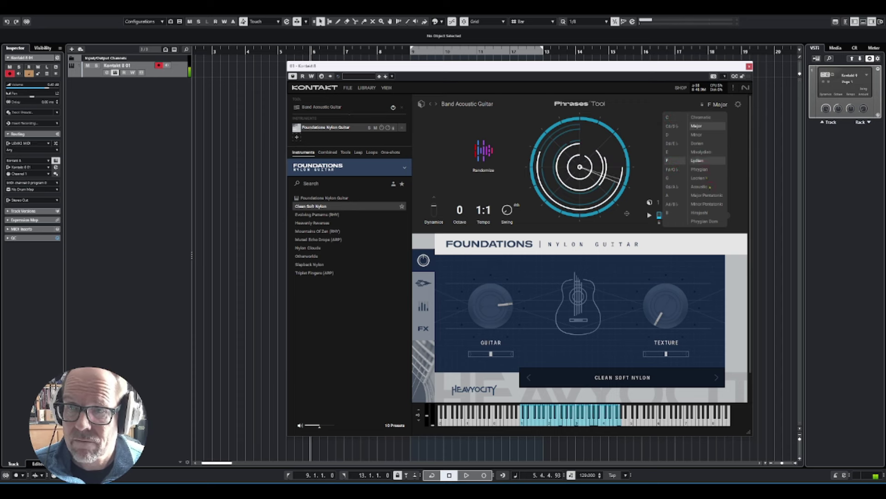
left_click(704, 195)
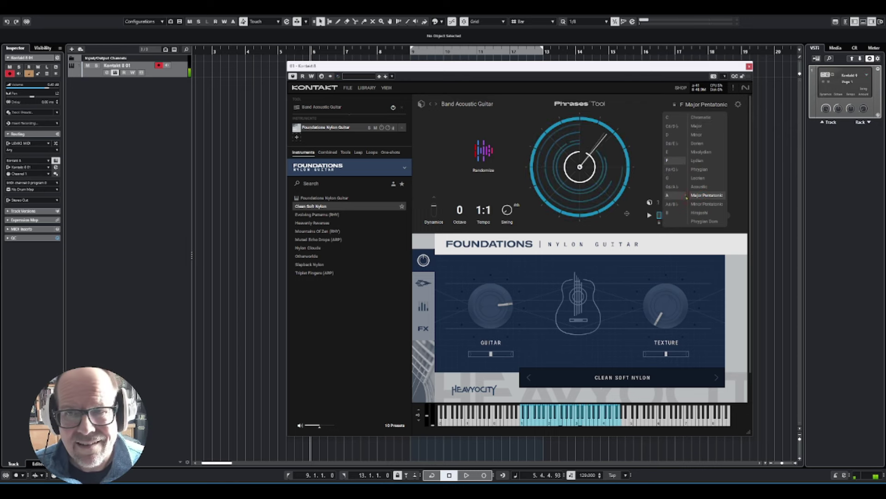
left_click(738, 112)
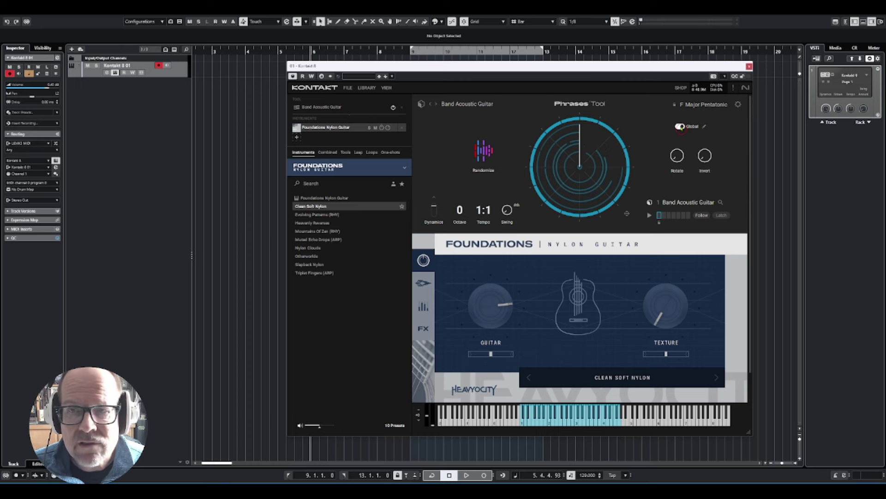
- Turn off the Global option and try the Rotate and Invert controls on individual phrases, returning both to zero
left_click(680, 126)
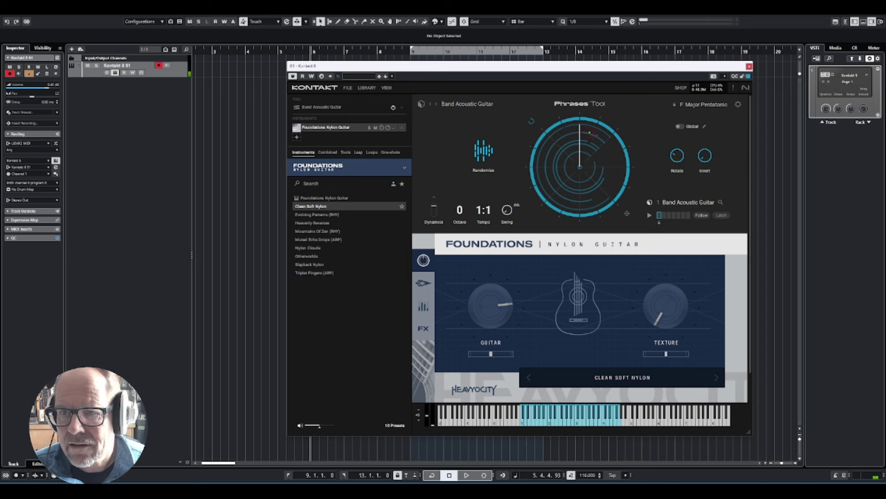
left_click_drag(678, 160, 681, 145)
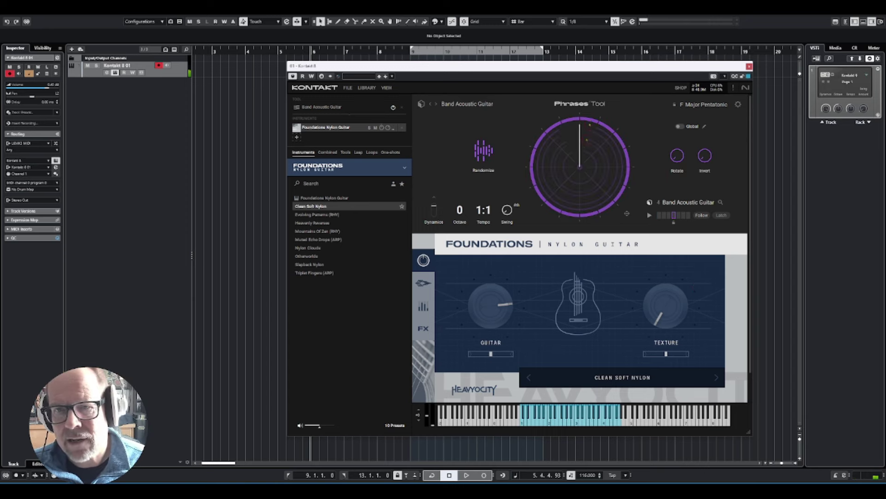
mouse_move(679, 155)
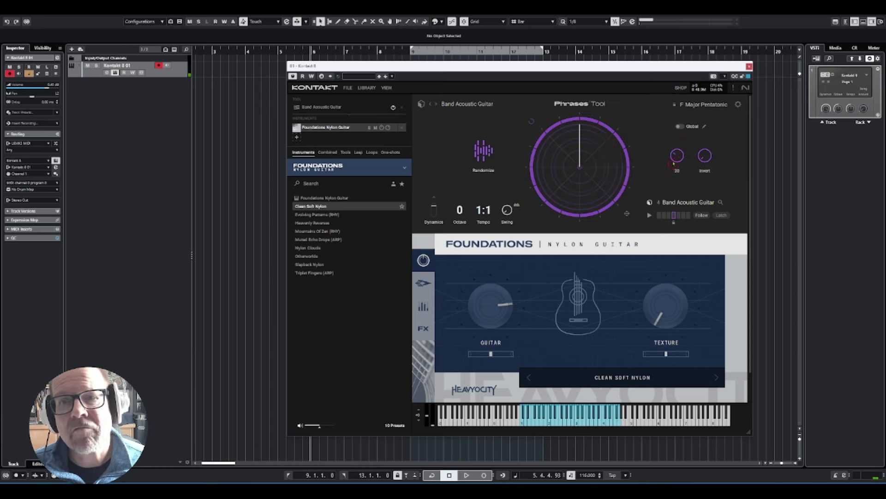
left_click_drag(677, 153, 674, 159)
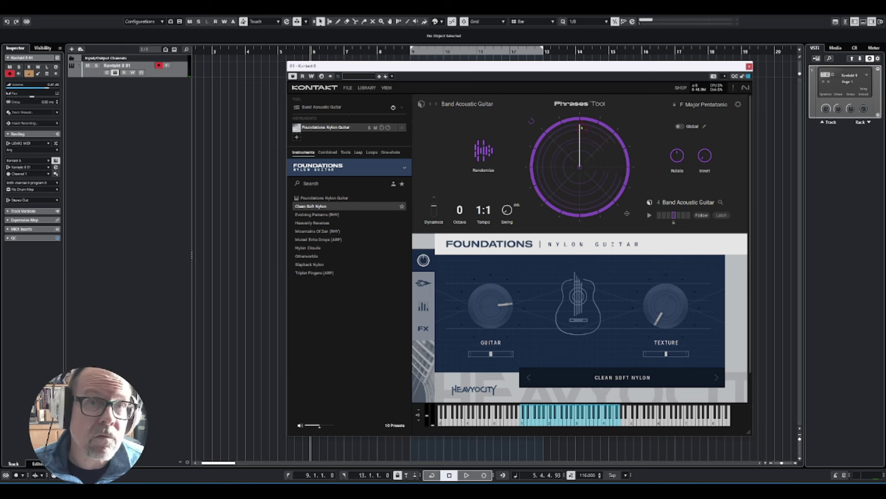
mouse_move(680, 156)
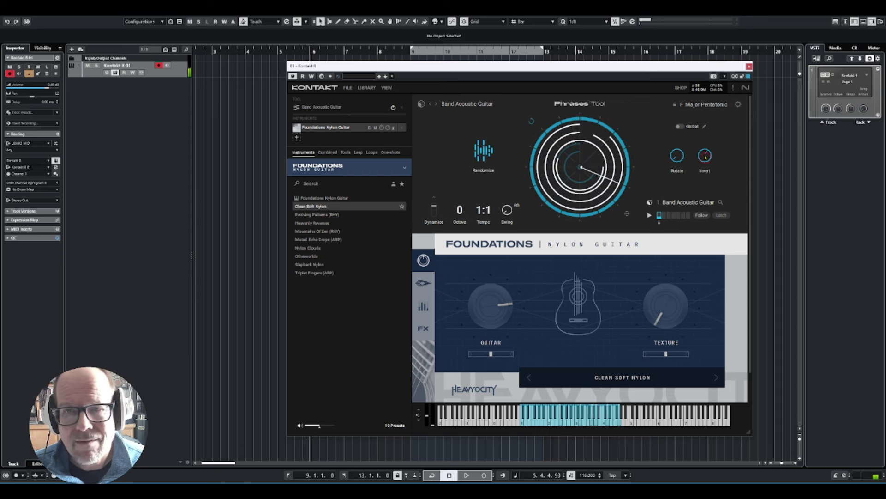
left_click_drag(705, 158, 700, 166)
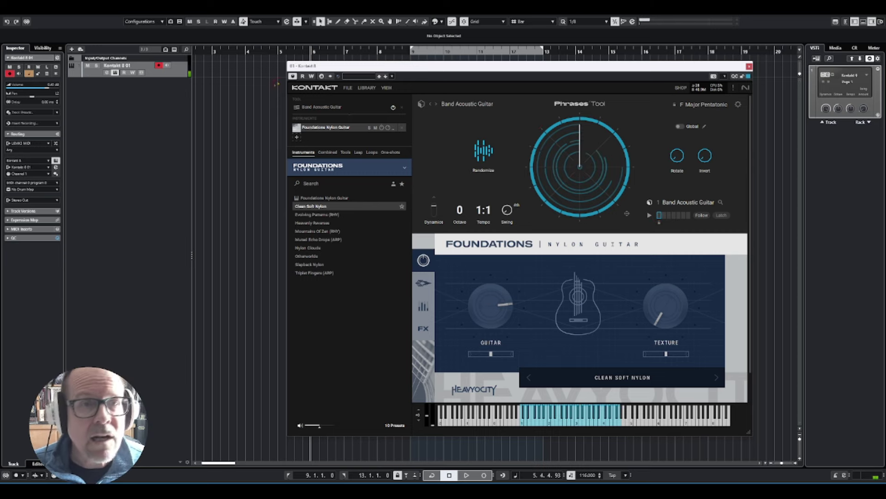
- Place phrase 1 as a MIDI part on the Kontakt 8 01 track at bar 3, and play from that bar
left_click_drag(335, 66, 362, 65)
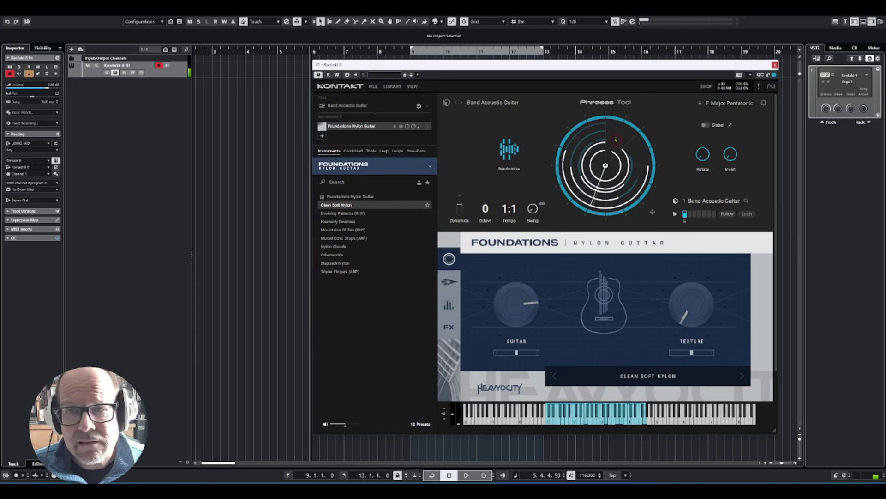
left_click_drag(653, 213, 235, 72)
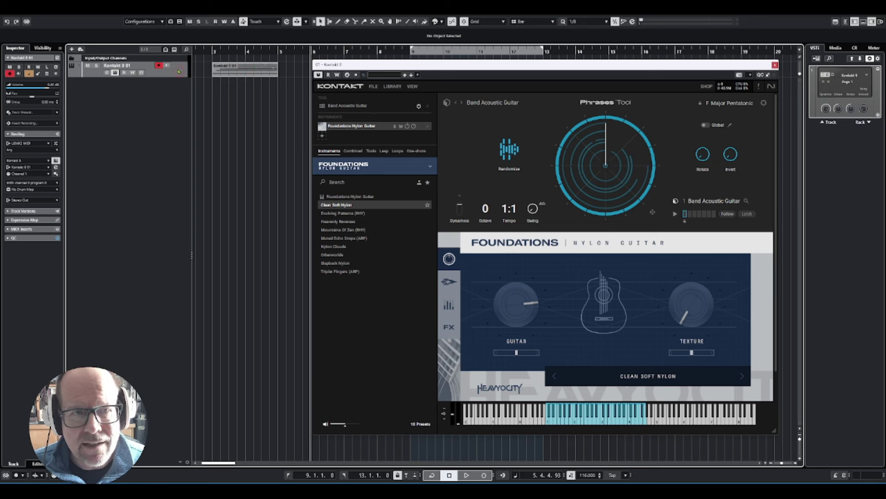
left_click(214, 58)
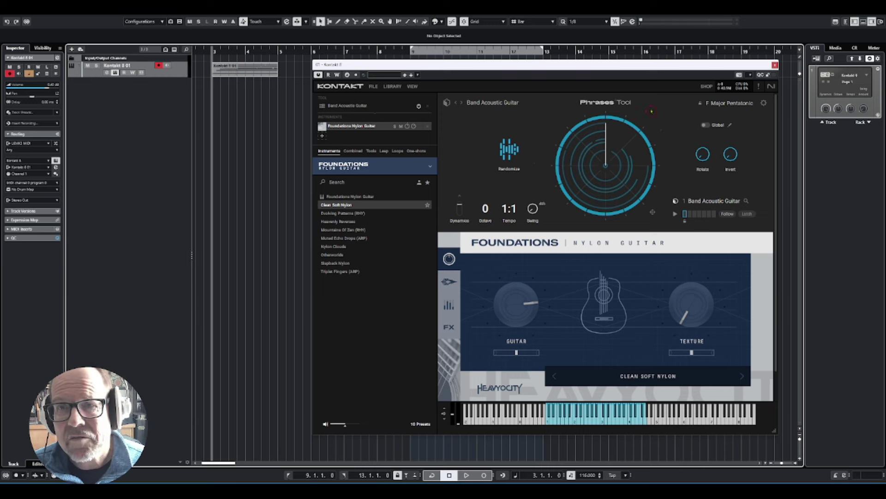
key("space")
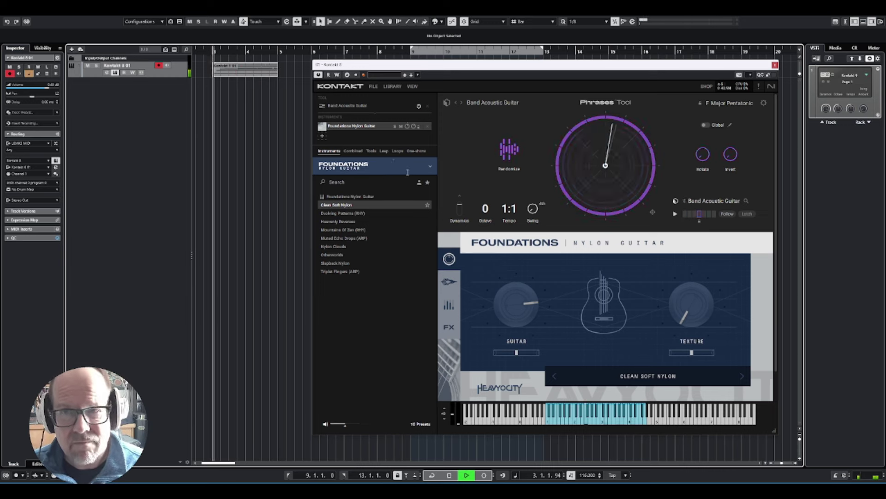
- Play the MIDI part on the Kontakt 8 01 track again from bar 3, and stop around bar 4
key("space")
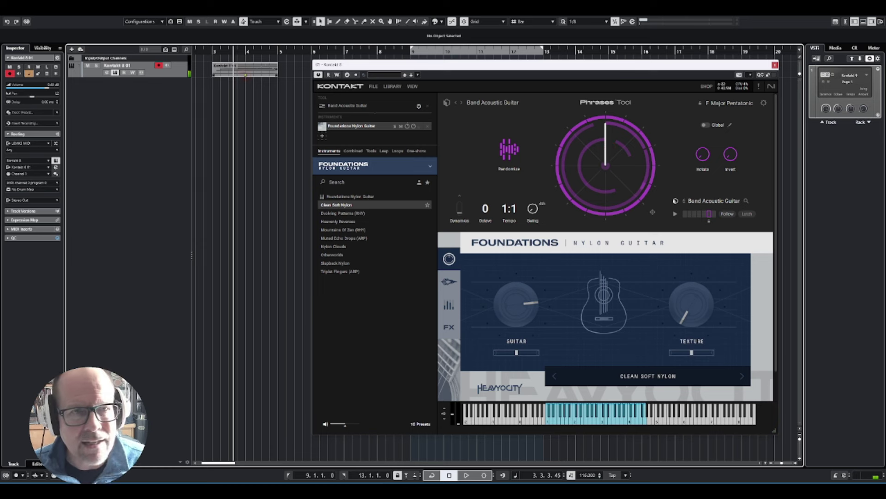
left_click(213, 49)
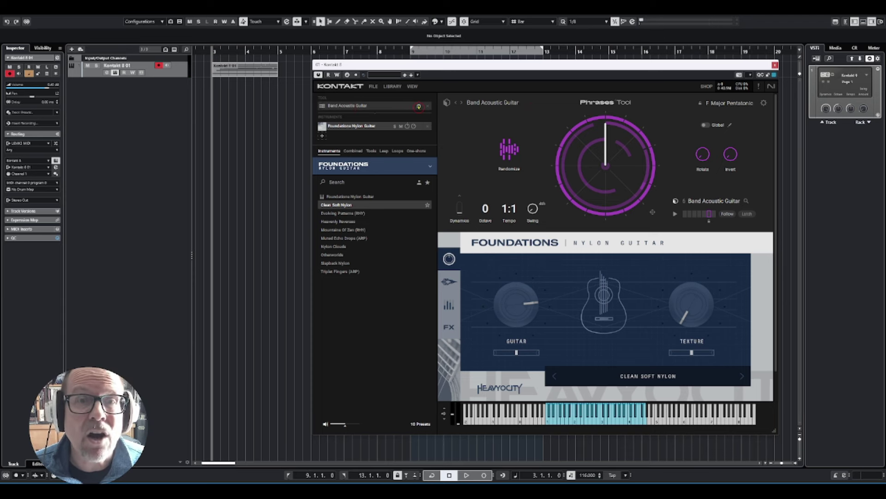
left_click(235, 179)
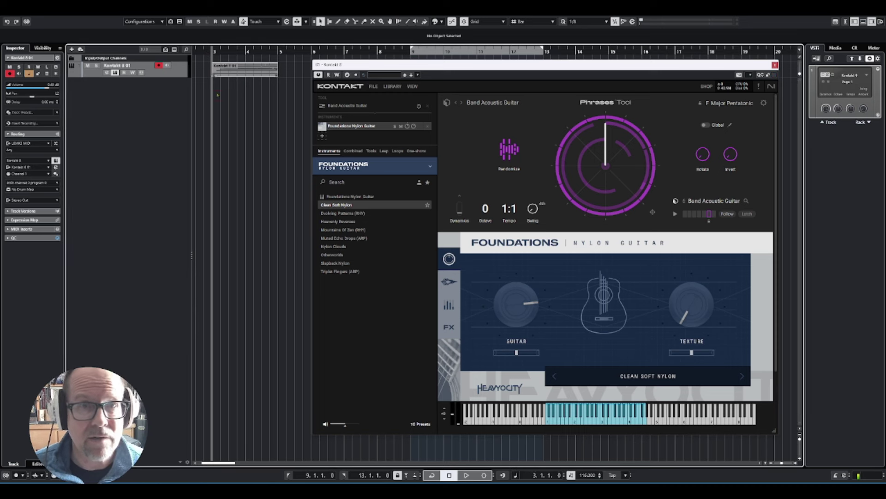
key("space")
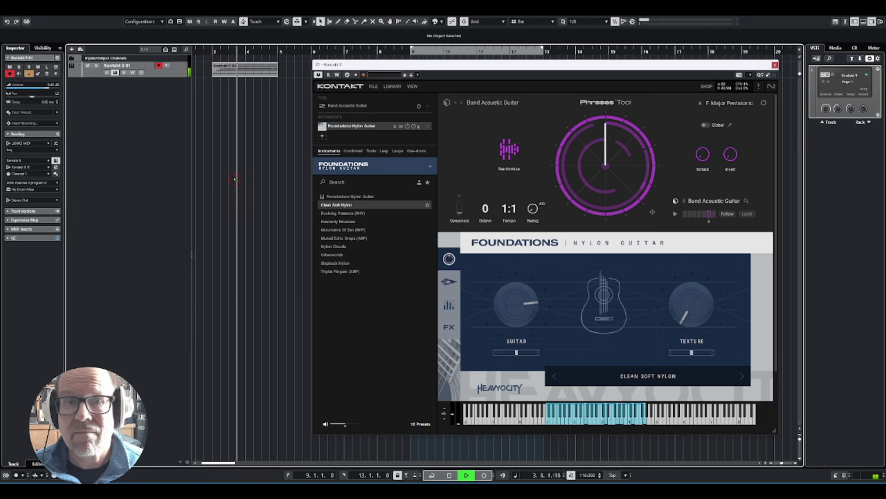
key("space")
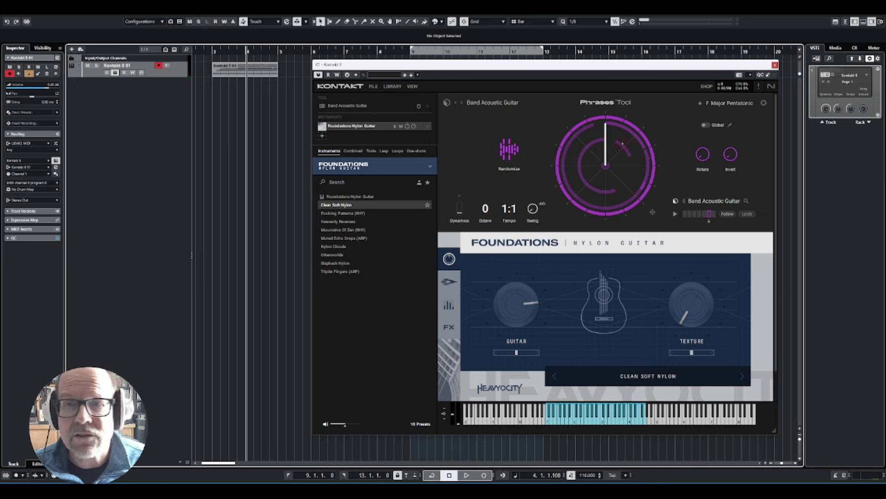
- Open the bar 3 part in the Key Editor, raise the G4 and G3 notes by one semitone, and play the edit
double_click(236, 69)
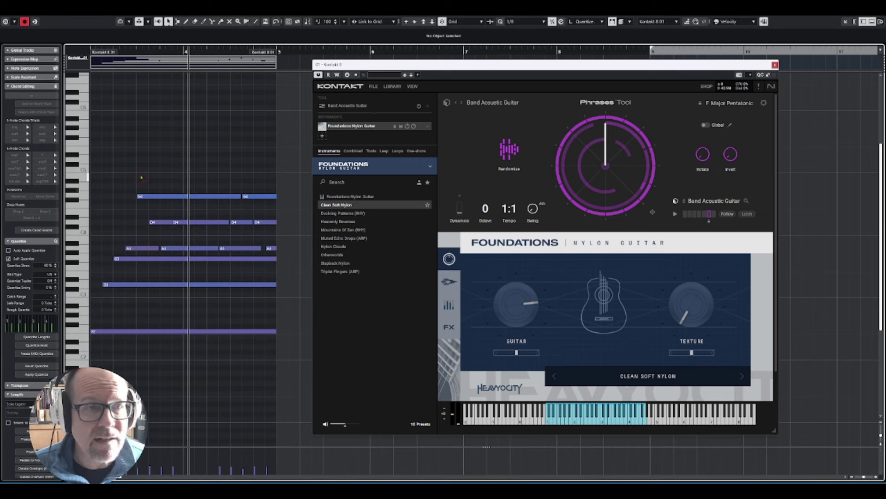
left_click_drag(112, 170, 295, 199)
key("Up")
left_click_drag(106, 252, 293, 272)
key("Up")
left_click(137, 49)
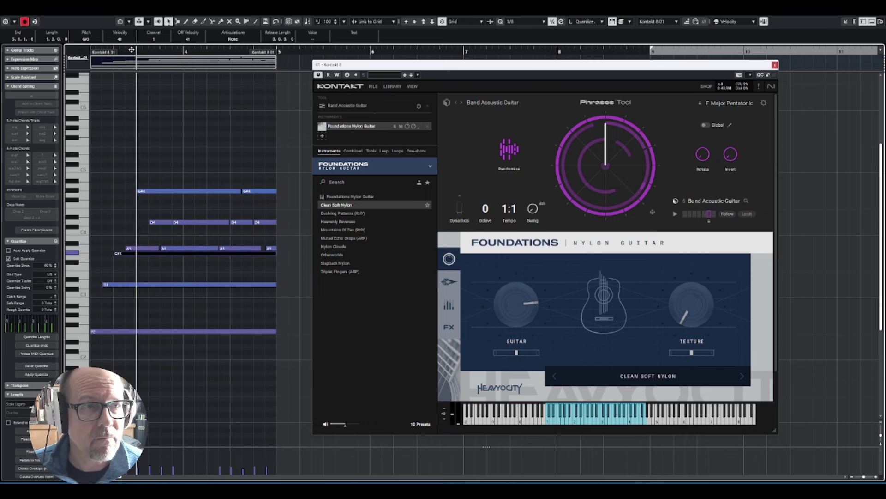
key("space")
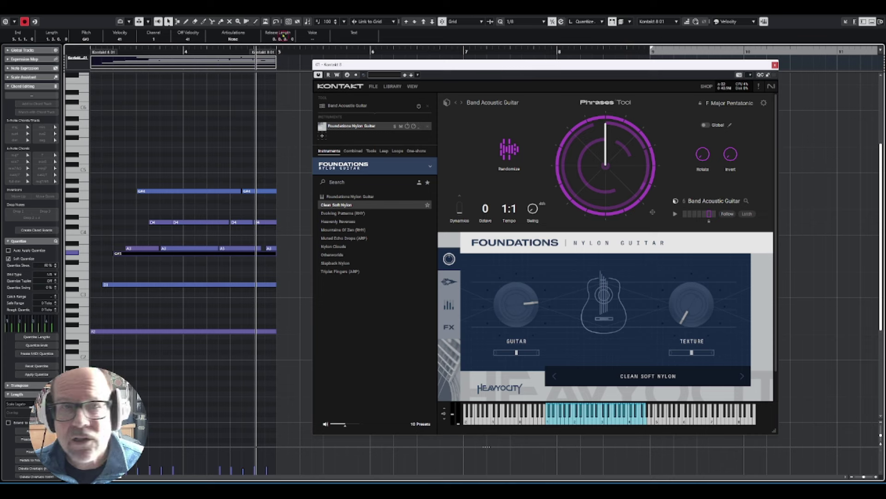
- Lower all notes except the late short ones by four semitones, play the edited part, and return to the project
left_click_drag(159, 140, 196, 354)
key("Down")
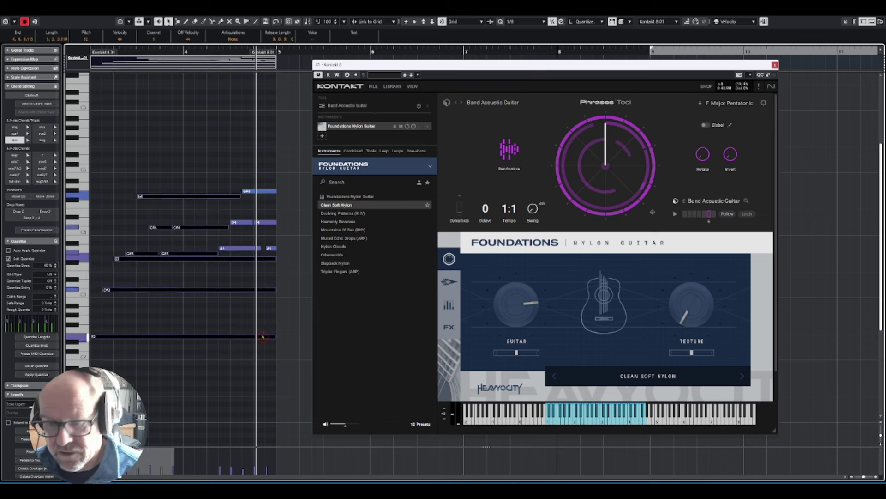
key("Down")
key("Down")
key("Down")
left_click(126, 50)
key("space")
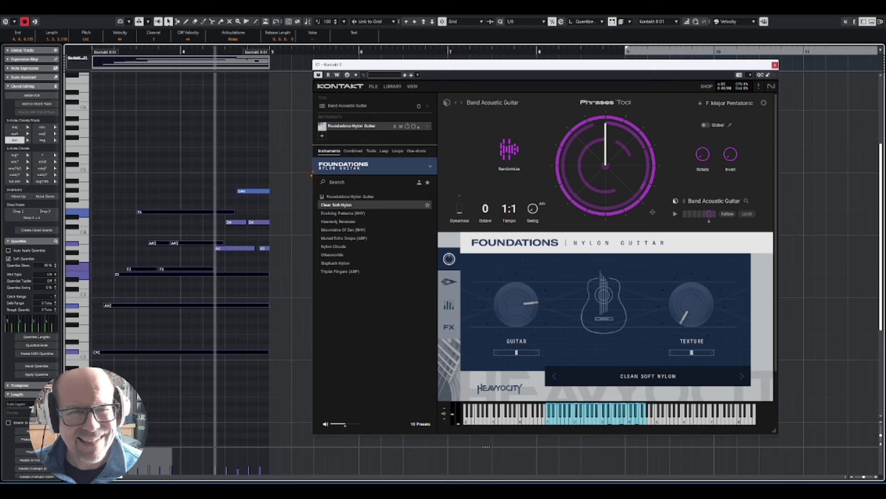
key("space")
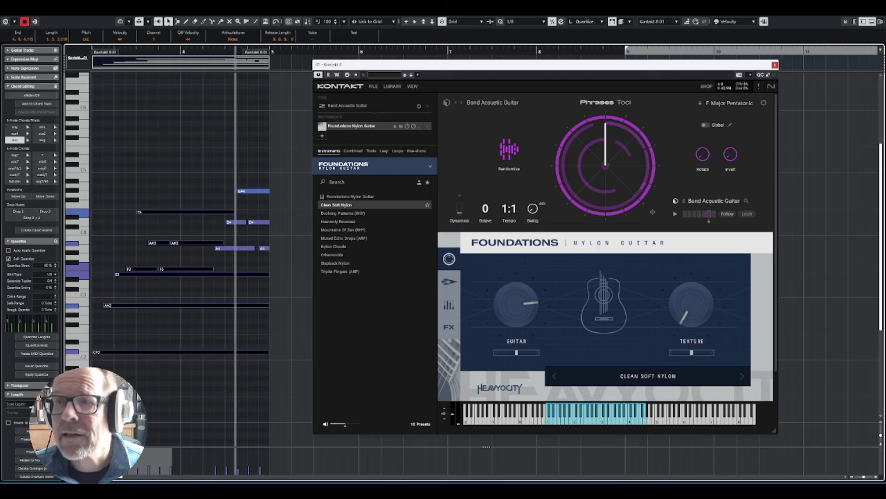
key("Return")
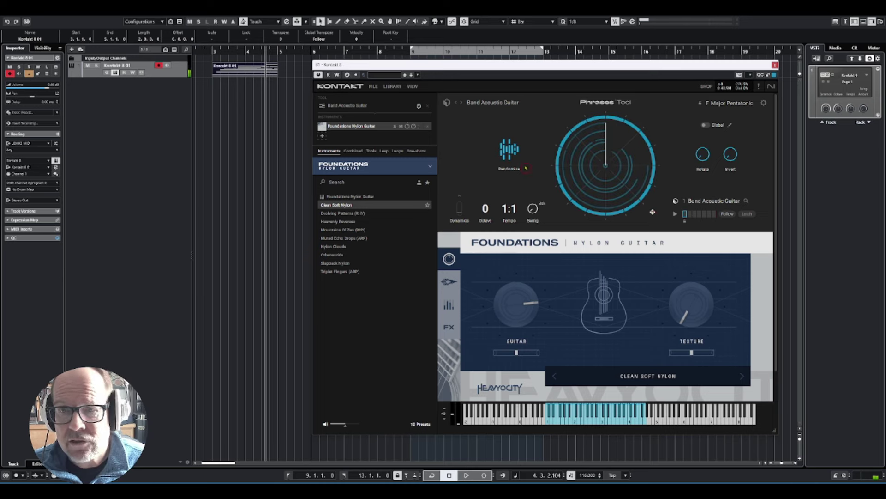
- Add phrases as MIDI parts at bars 5 and 7 of the Kontakt 8 01 track, repositioning the Kontakt window below the track
left_click_drag(376, 65, 343, 111)
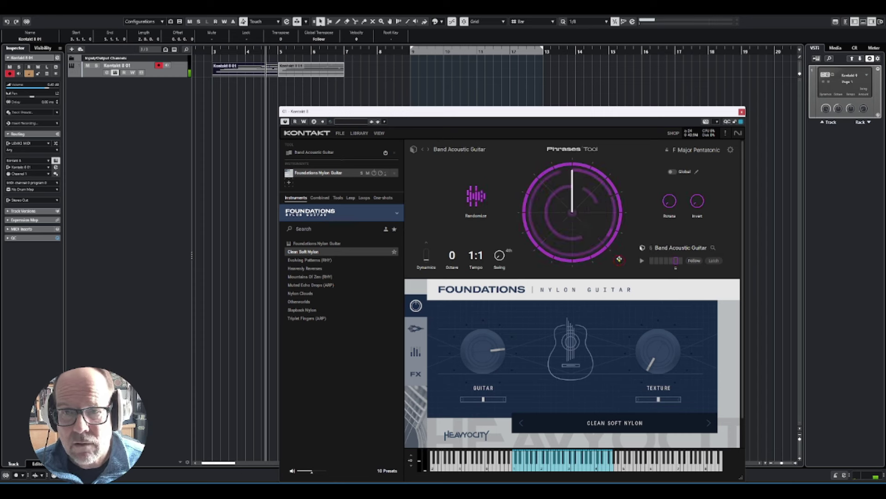
left_click_drag(619, 259, 351, 69)
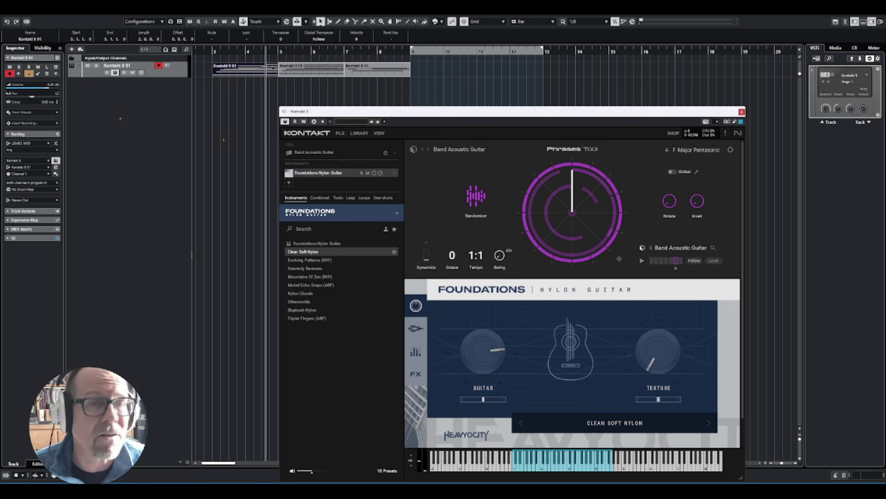
scroll(561, 187, "down", 1)
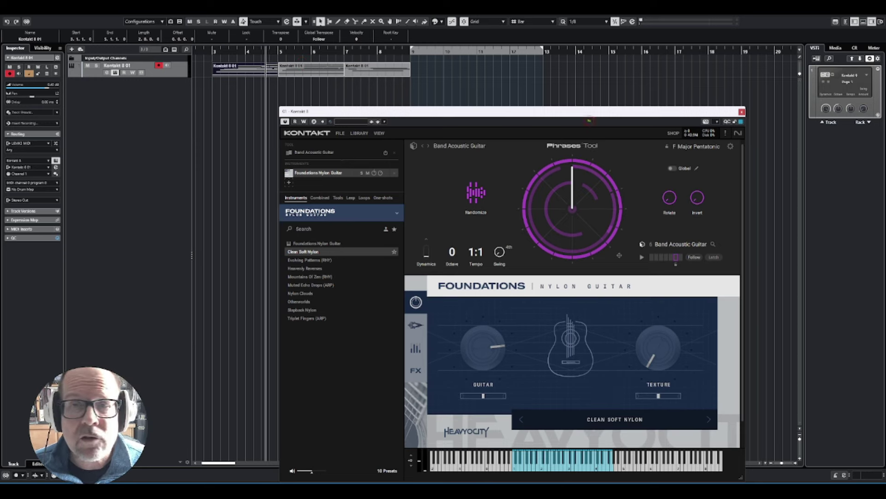
left_click_drag(576, 113, 549, 93)
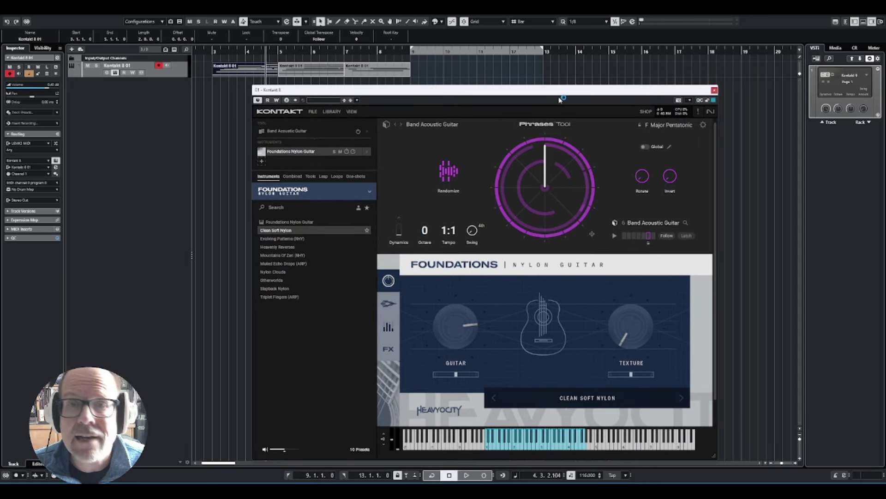